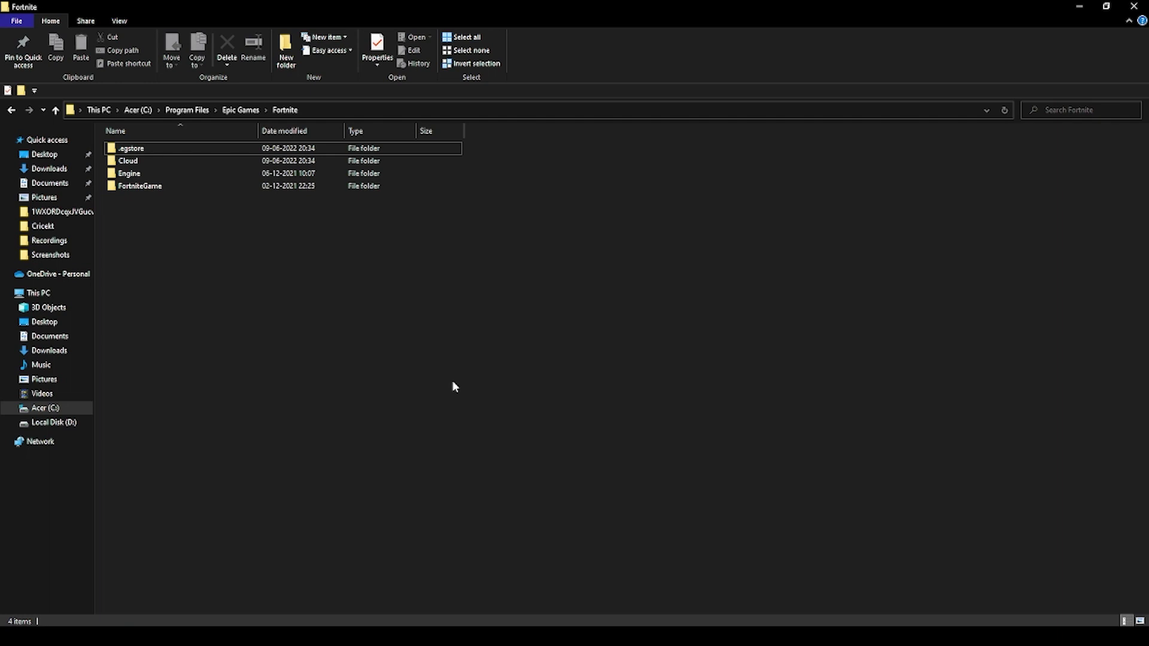
# Look inside Engine\Binaries\Win64, then return to the Fortnite folder.
pyautogui.doubleClick(134, 174)
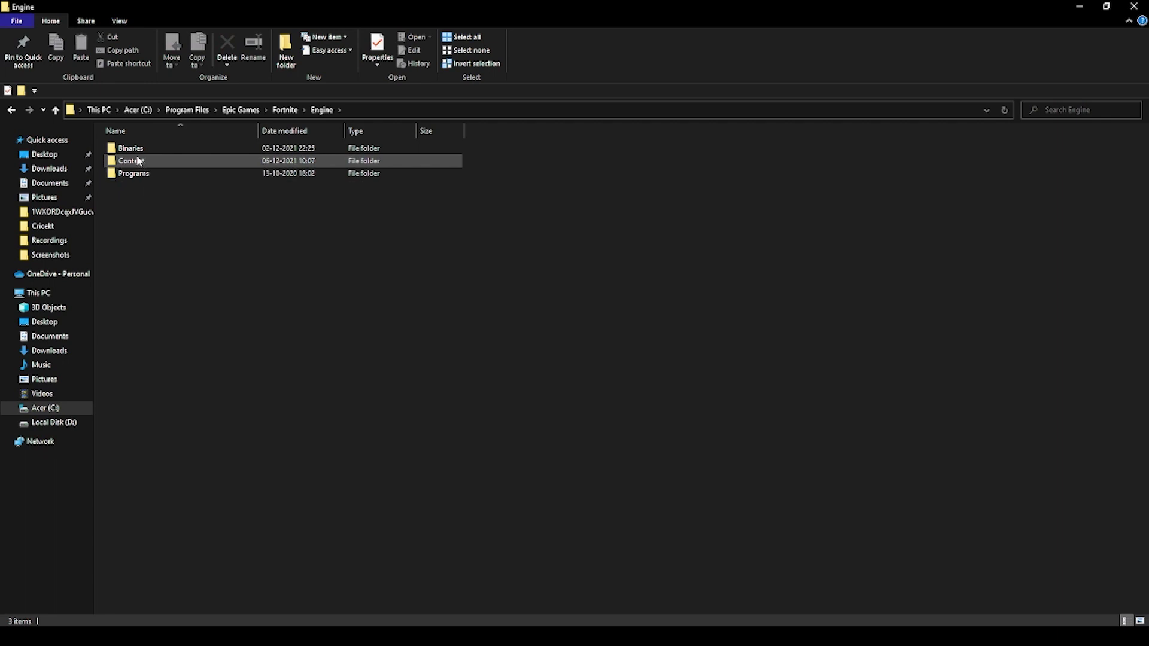
pyautogui.doubleClick(135, 150)
pyautogui.doubleClick(132, 162)
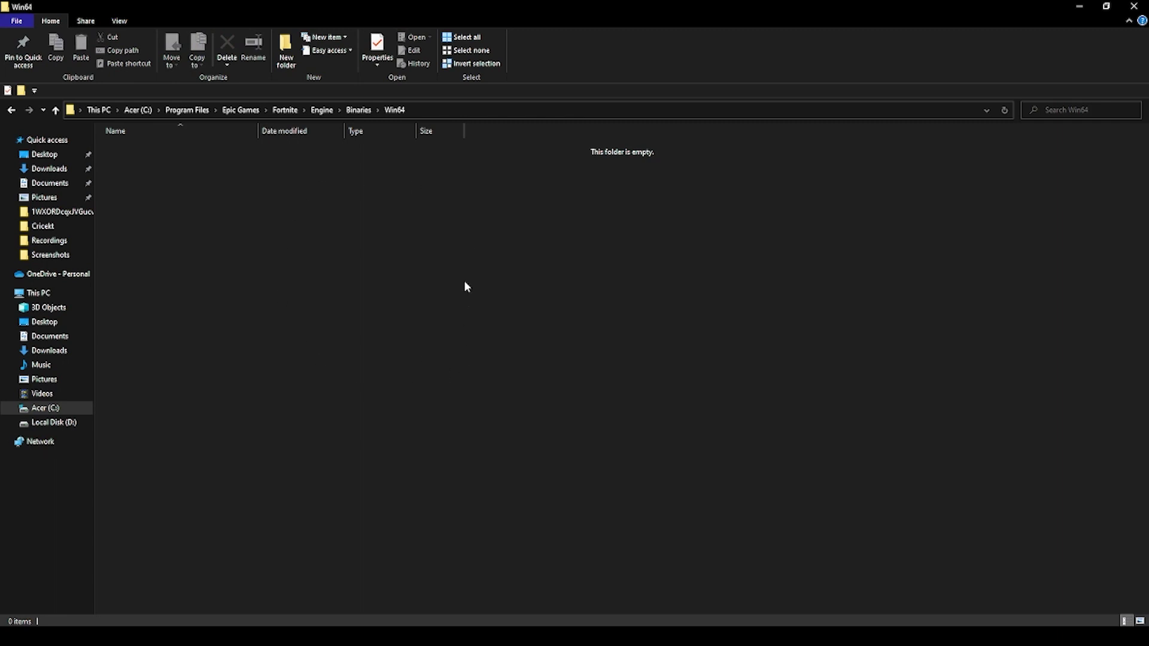
pyautogui.click(285, 111)
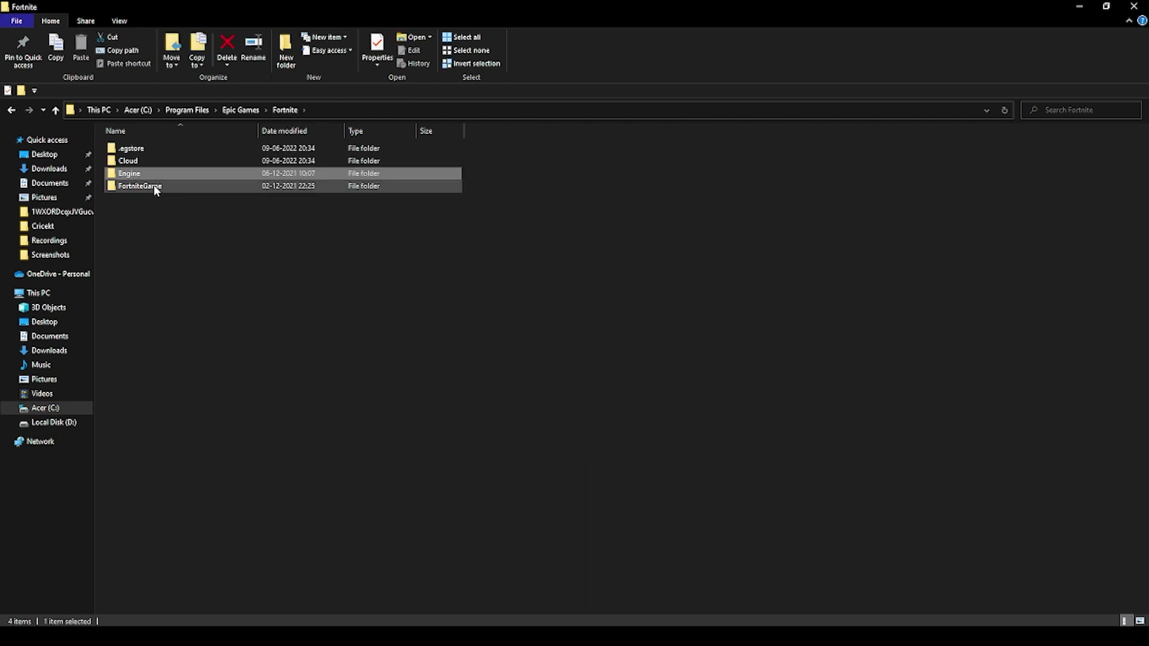
# Open FortniteGame\Binaries\Win64\EasyAntiCheat and select EasyAntiCheat_Setup.
pyautogui.doubleClick(153, 186)
pyautogui.doubleClick(124, 149)
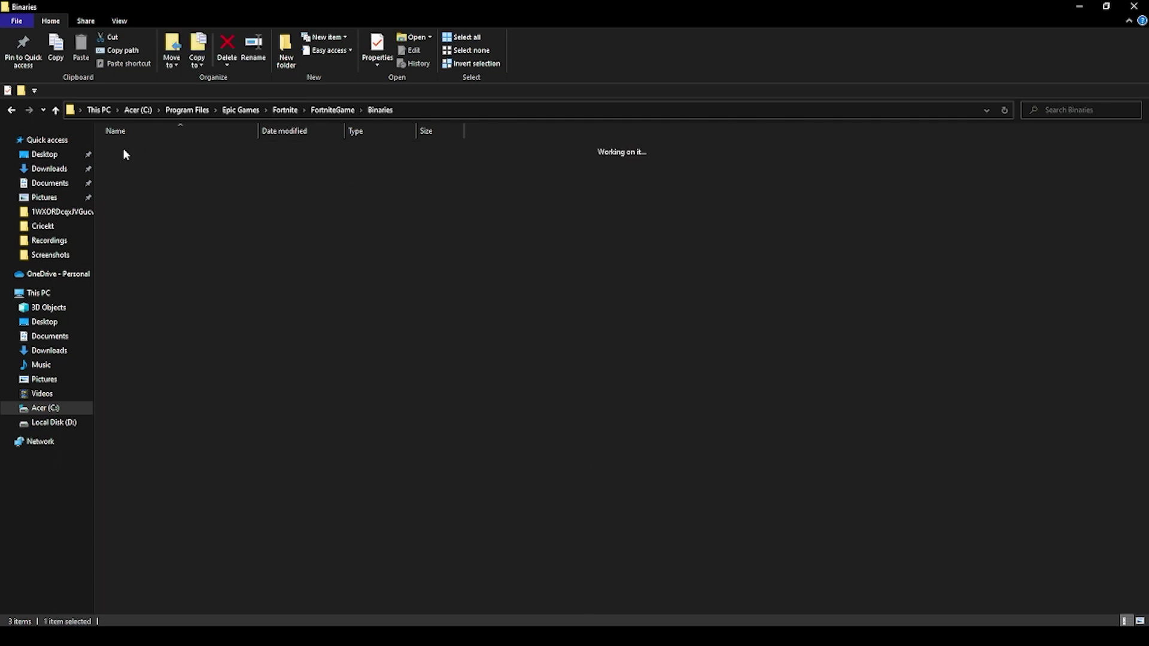
pyautogui.doubleClick(130, 163)
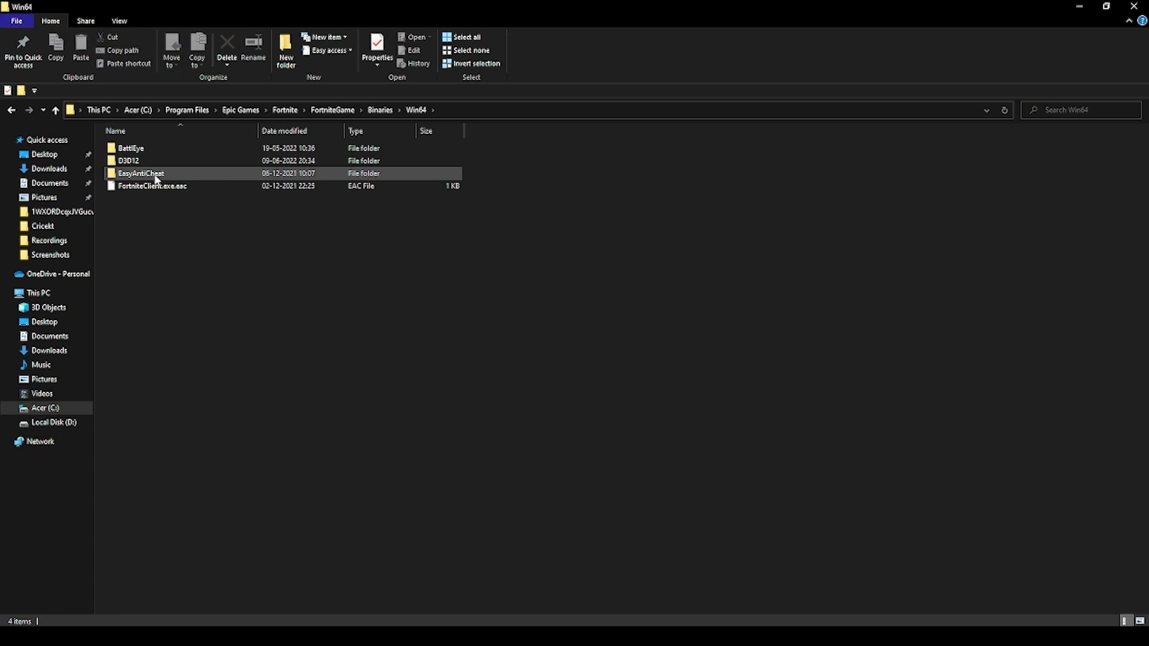
pyautogui.doubleClick(153, 172)
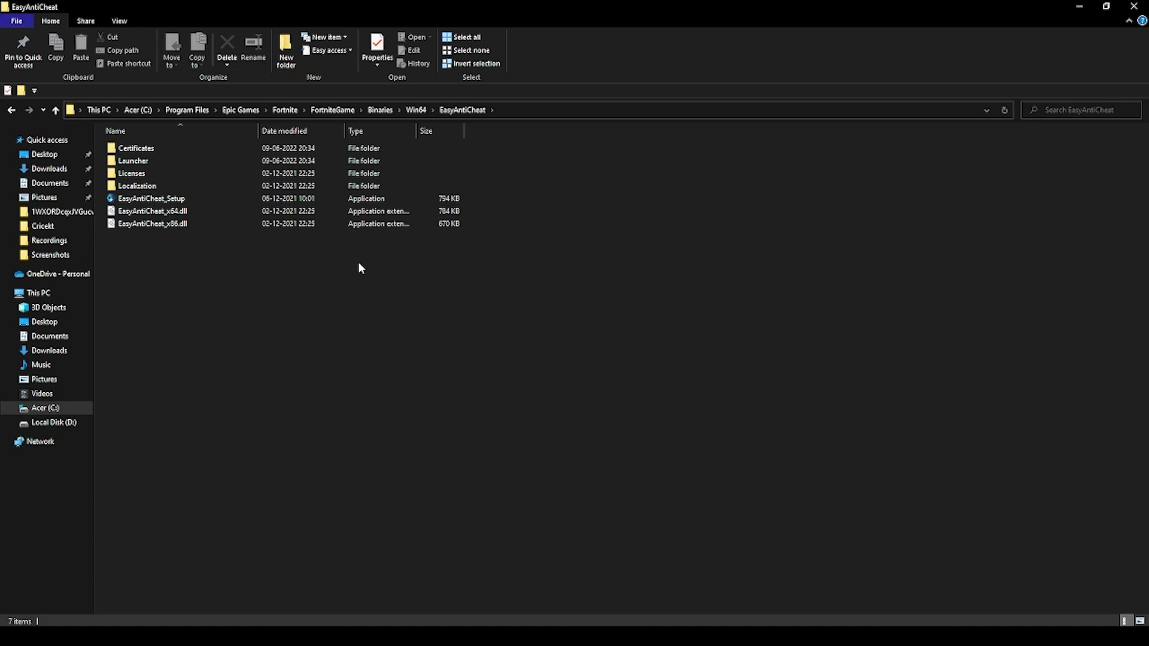
pyautogui.click(161, 205)
# Launch EasyAntiCheat_Setup, repair the service, and close the setup window.
pyautogui.doubleClick(163, 204)
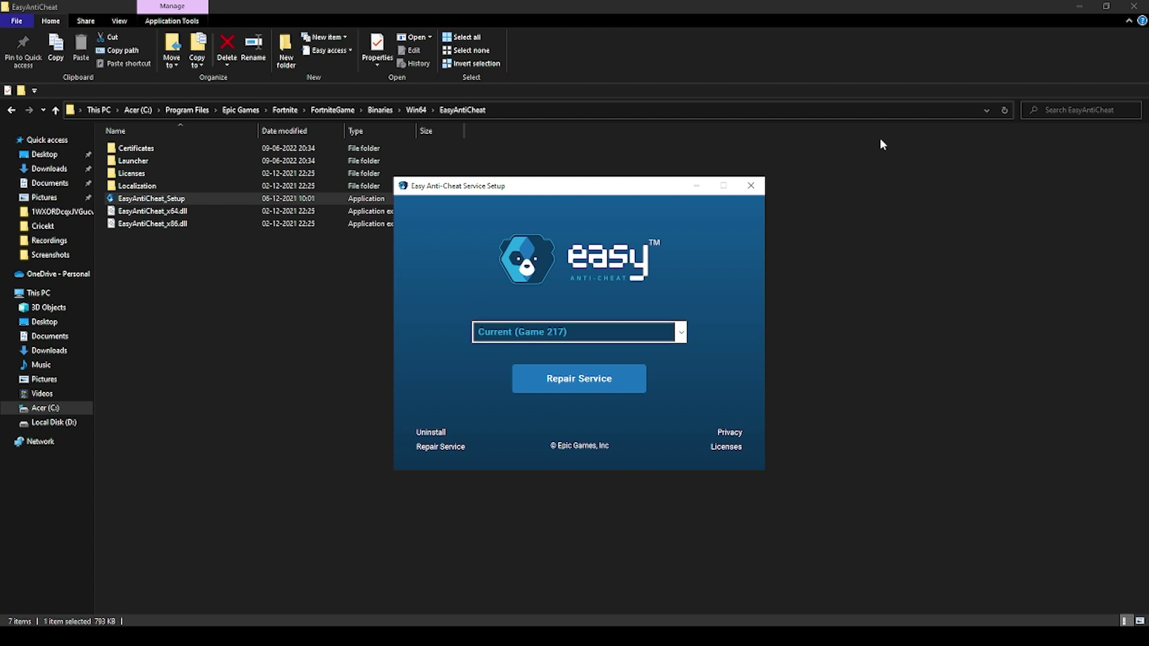
pyautogui.moveTo(534, 187); pyautogui.dragTo(557, 161)
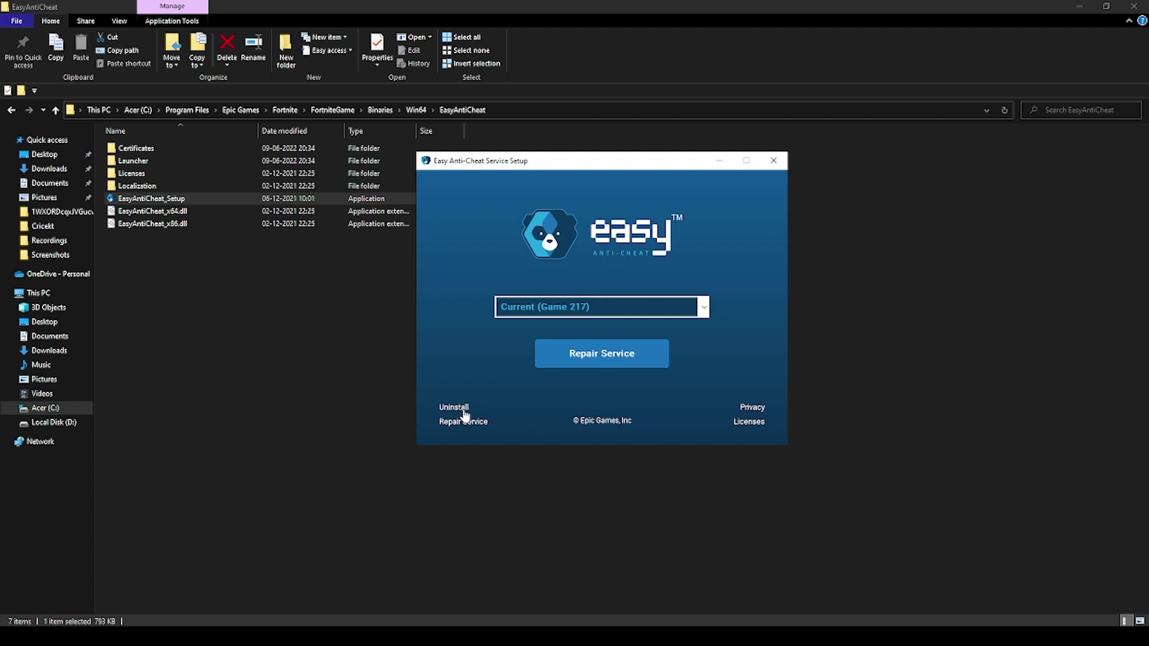
pyautogui.click(782, 168)
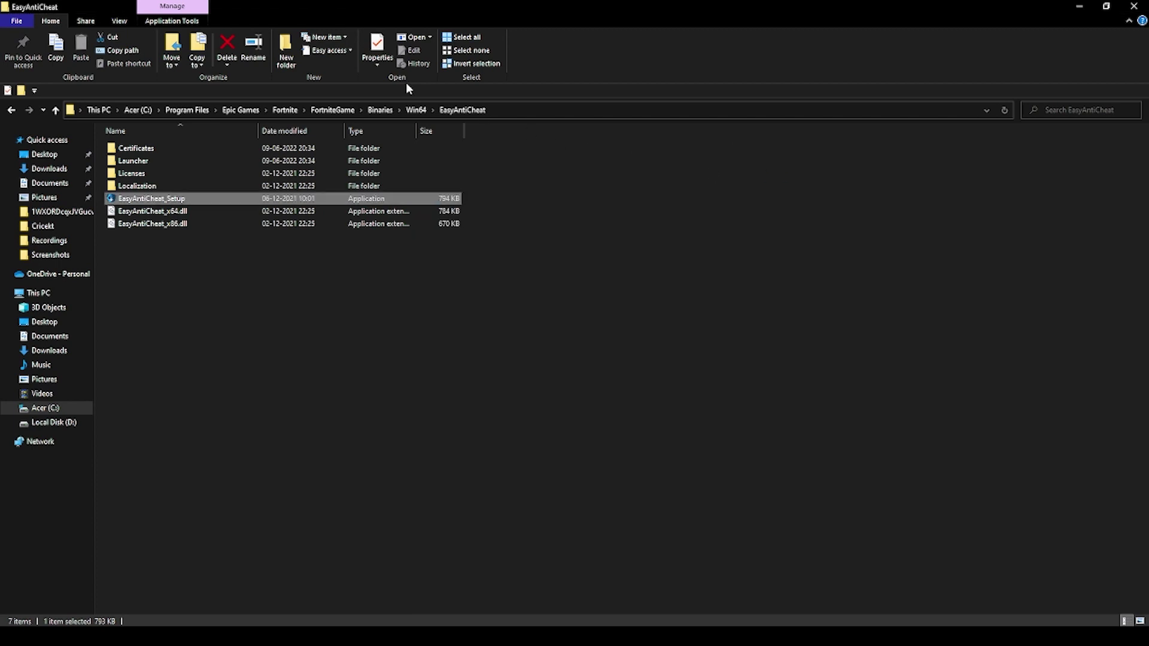
# Open the BattlEye folder under Win64 and run Uninstall_BattlEye and Install_BattlEye.
pyautogui.click(415, 110)
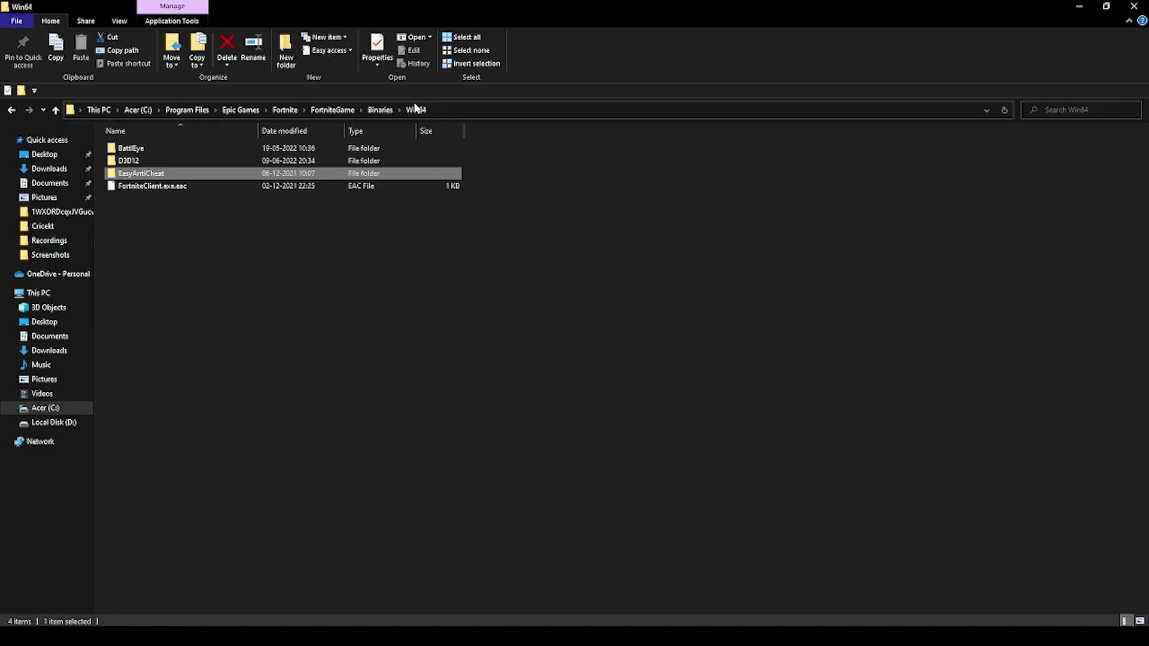
pyautogui.doubleClick(175, 150)
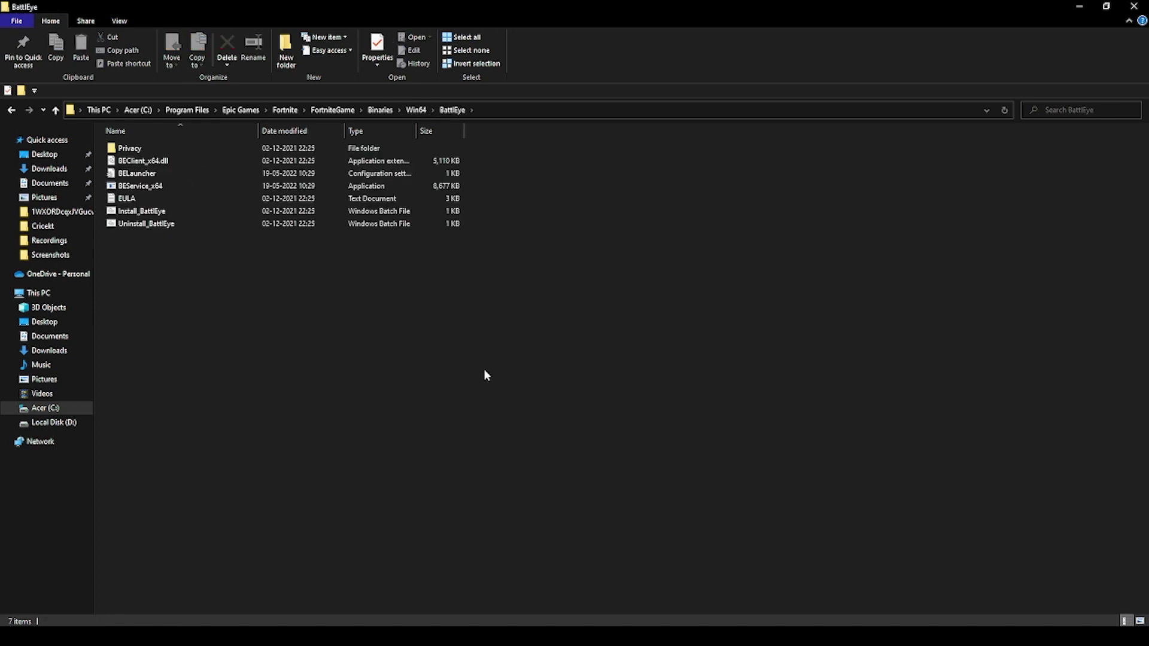
pyautogui.click(383, 210)
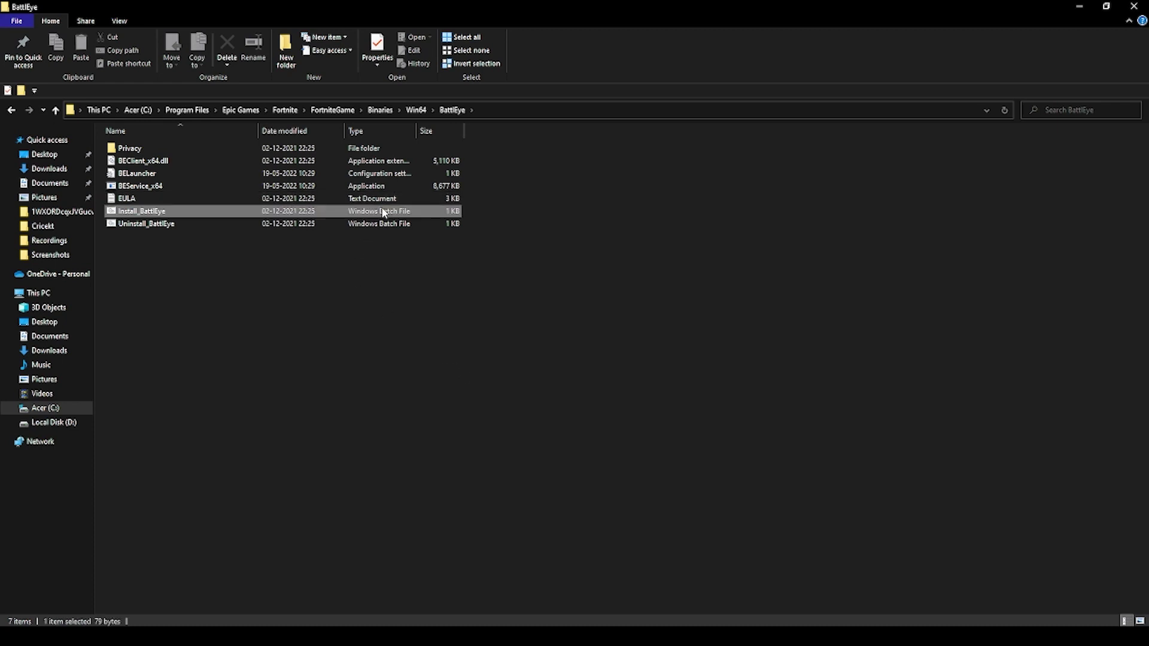
pyautogui.click(149, 224)
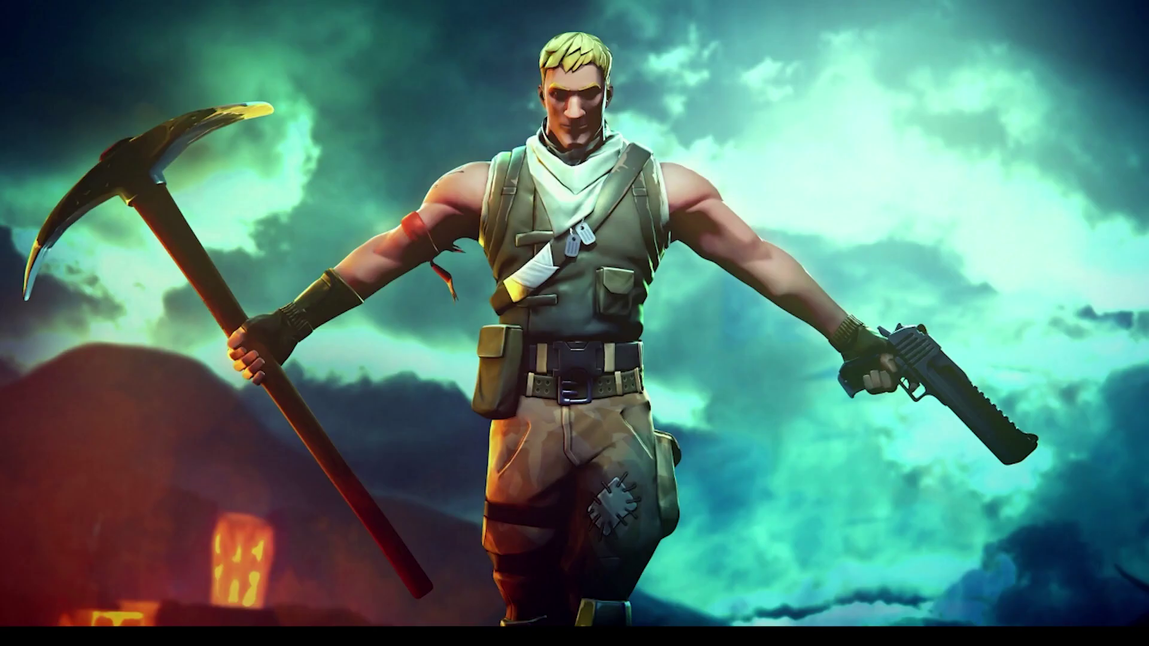
# Launch %appdata% from the Run dialog to reach the AppData Roaming folder.
pyautogui.press('super')
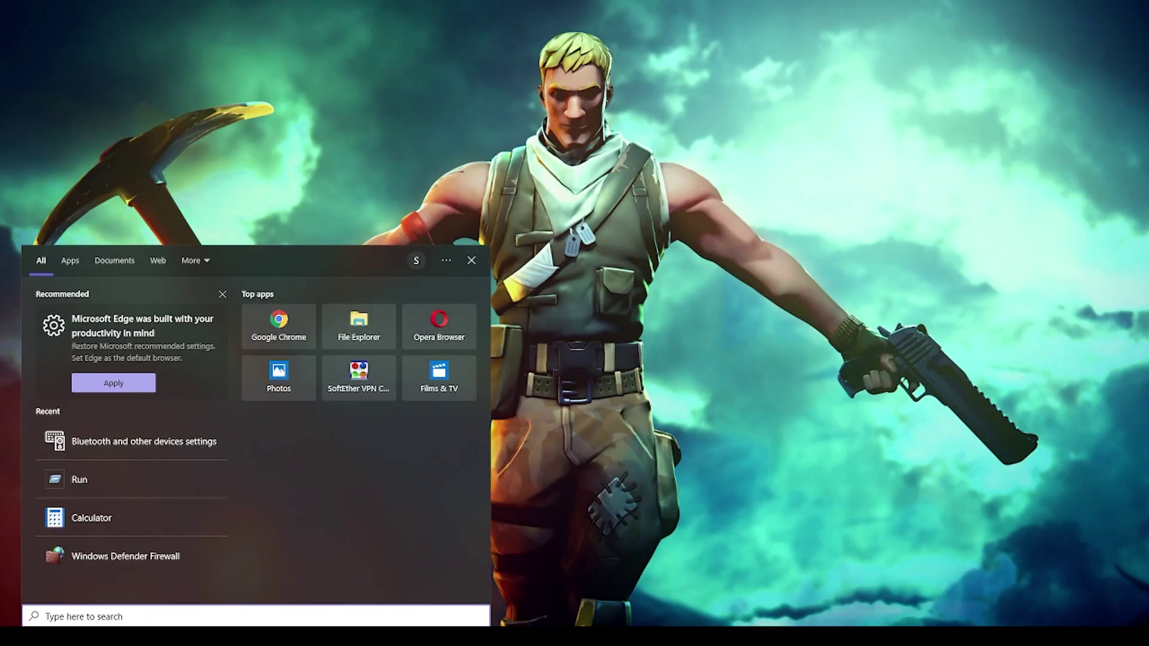
pyautogui.write('run')
pyautogui.click(107, 312)
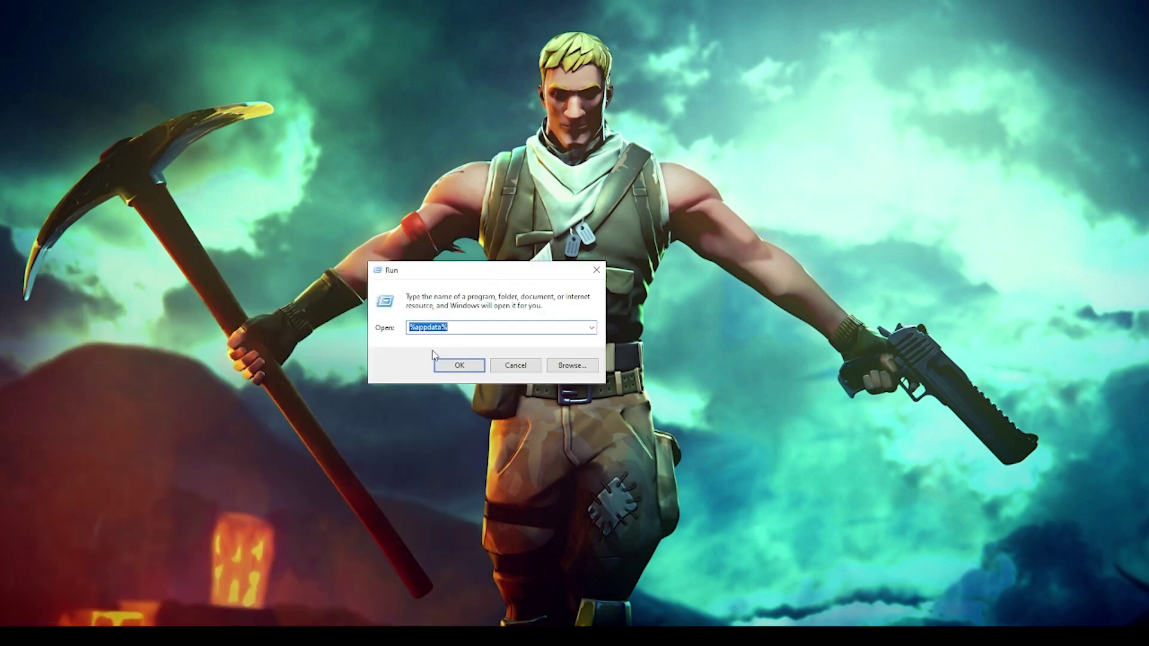
pyautogui.click(451, 368)
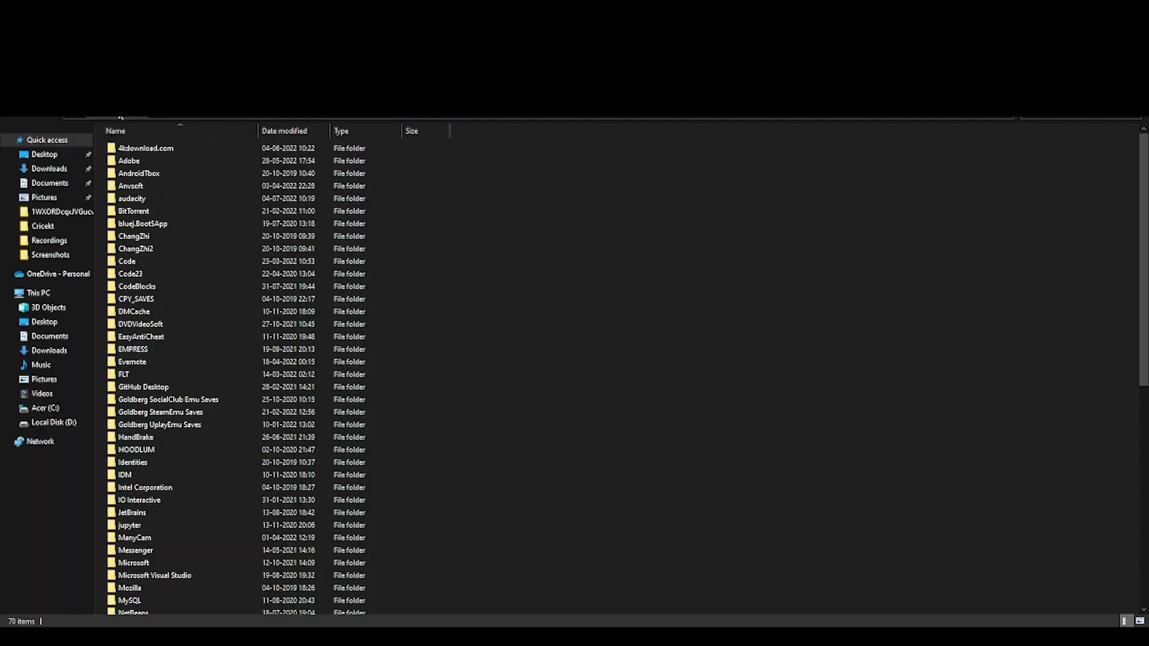
# Navigate to AppData\Local\EpicGamesLauncher\Saved\webcache.
pyautogui.click(163, 106)
pyautogui.doubleClick(135, 150)
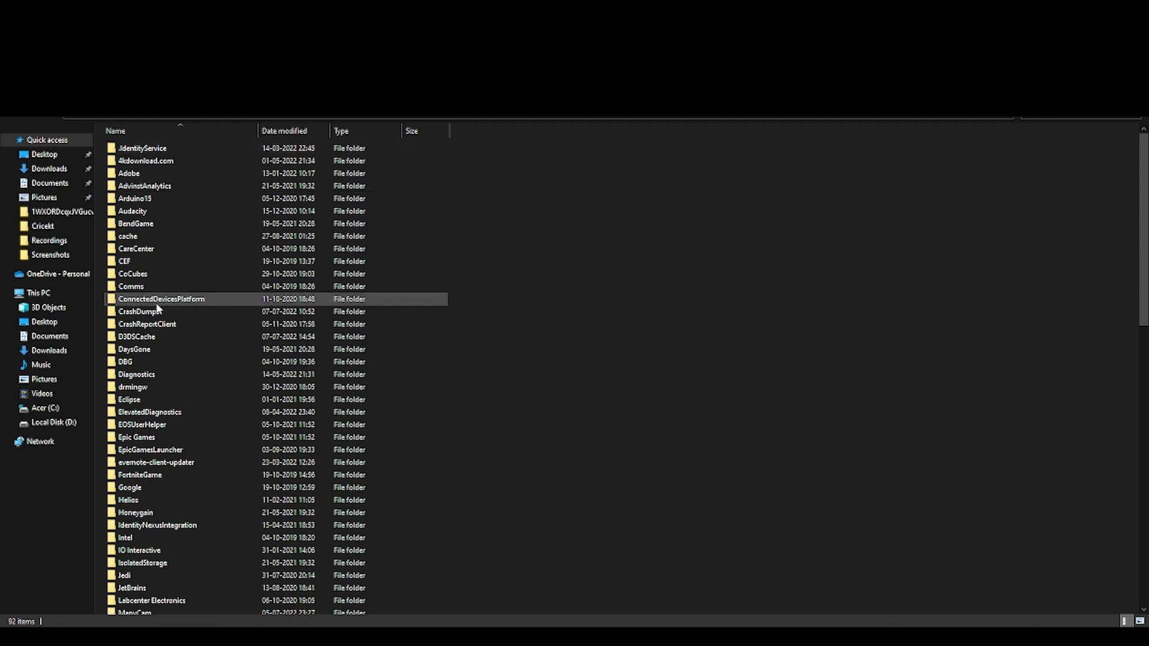
pyautogui.doubleClick(139, 453)
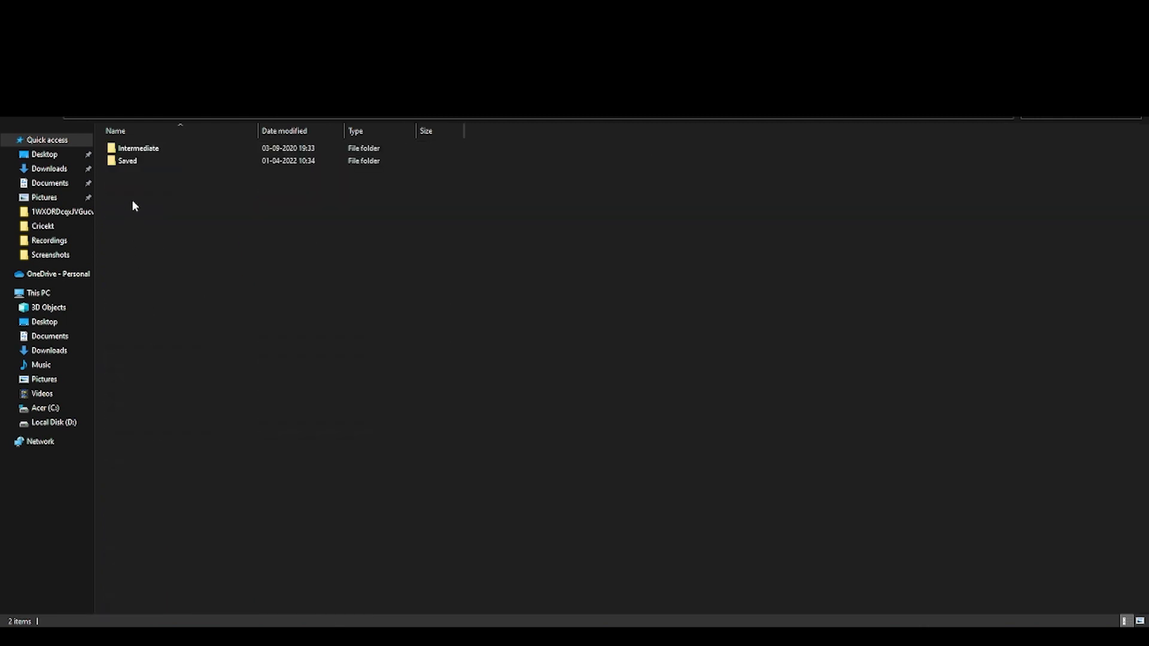
pyautogui.doubleClick(132, 163)
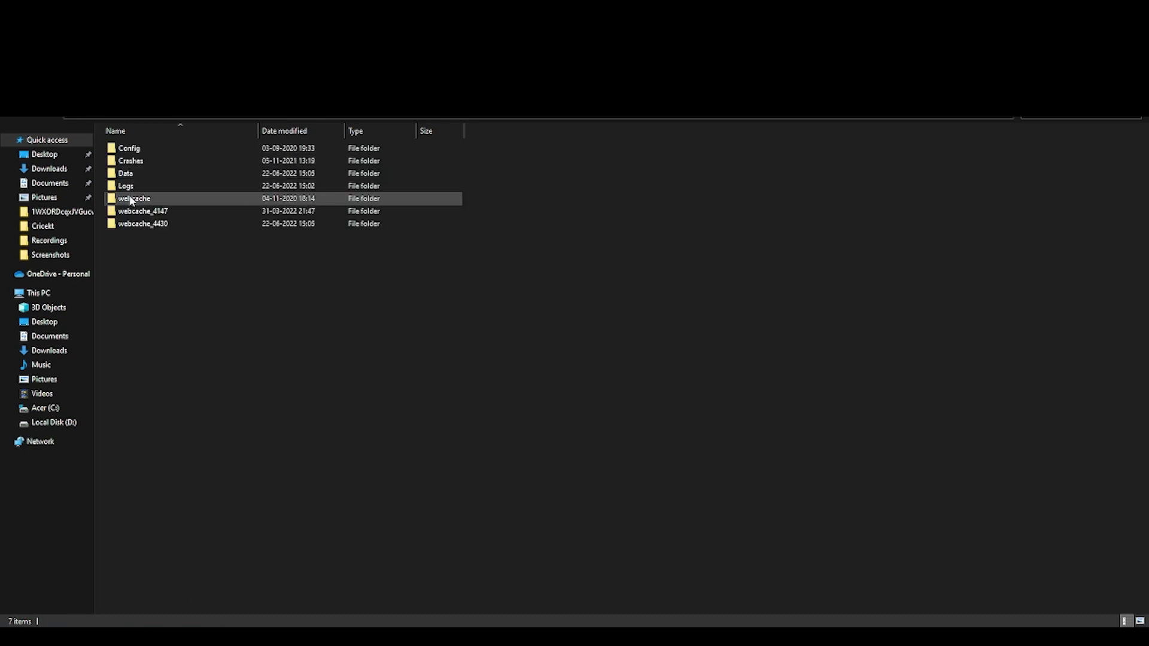
pyautogui.moveTo(135, 198)
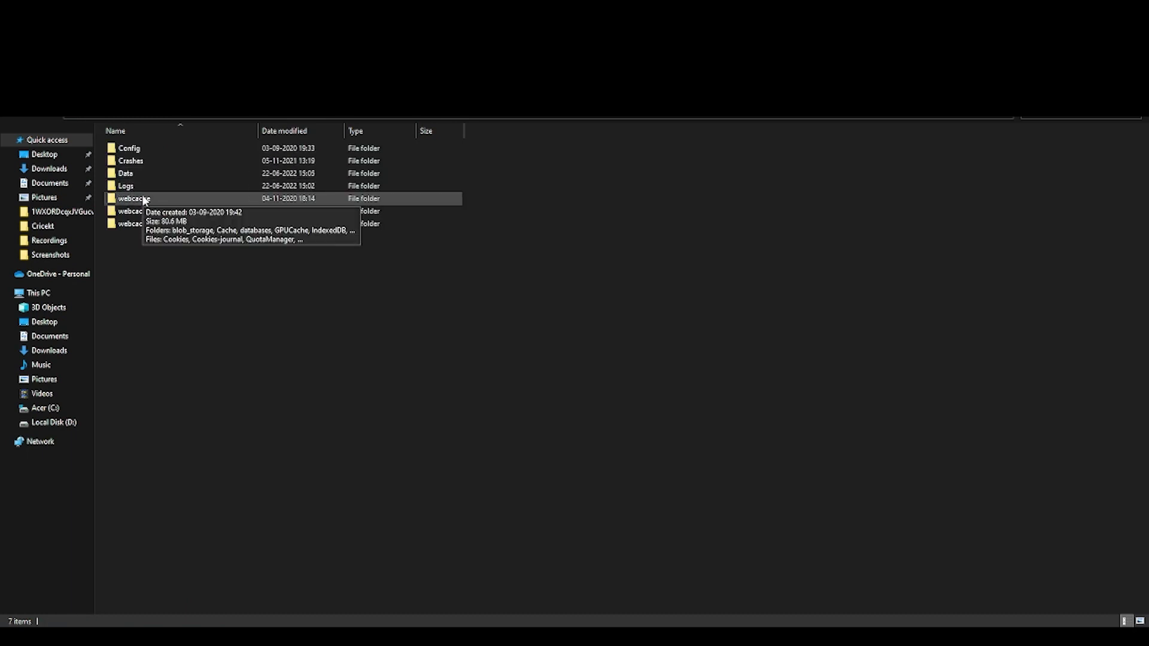
pyautogui.doubleClick(144, 200)
# Select every file in the webcache folder for deletion.
pyautogui.click(155, 286)
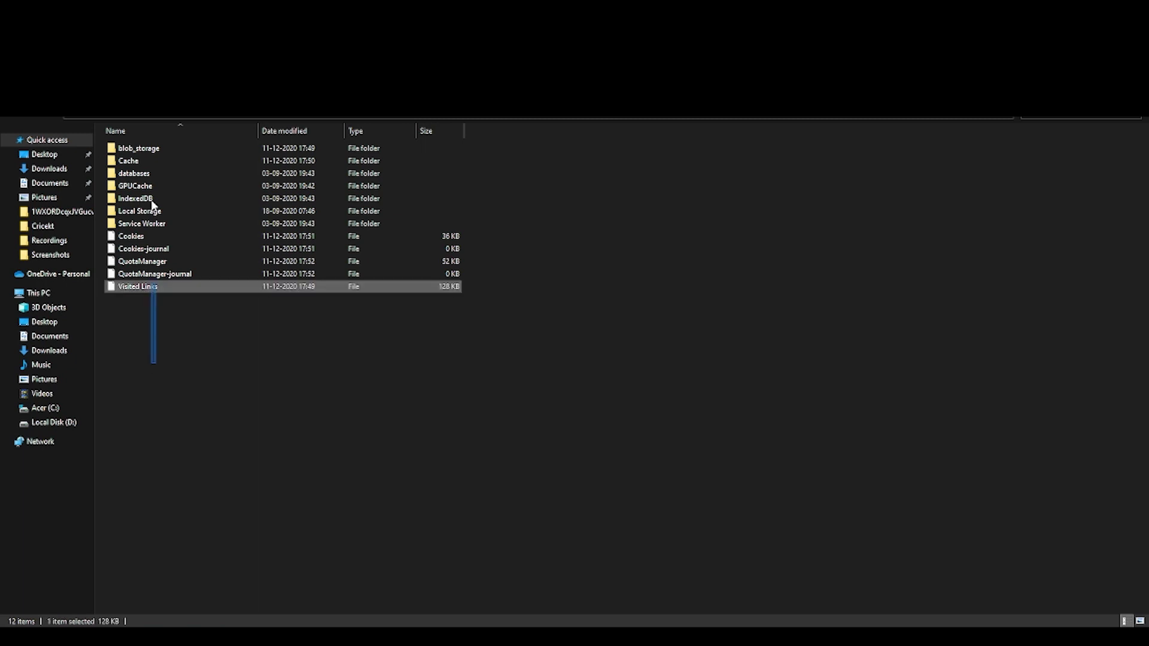
pyautogui.moveTo(154, 363); pyautogui.dragTo(161, 131)
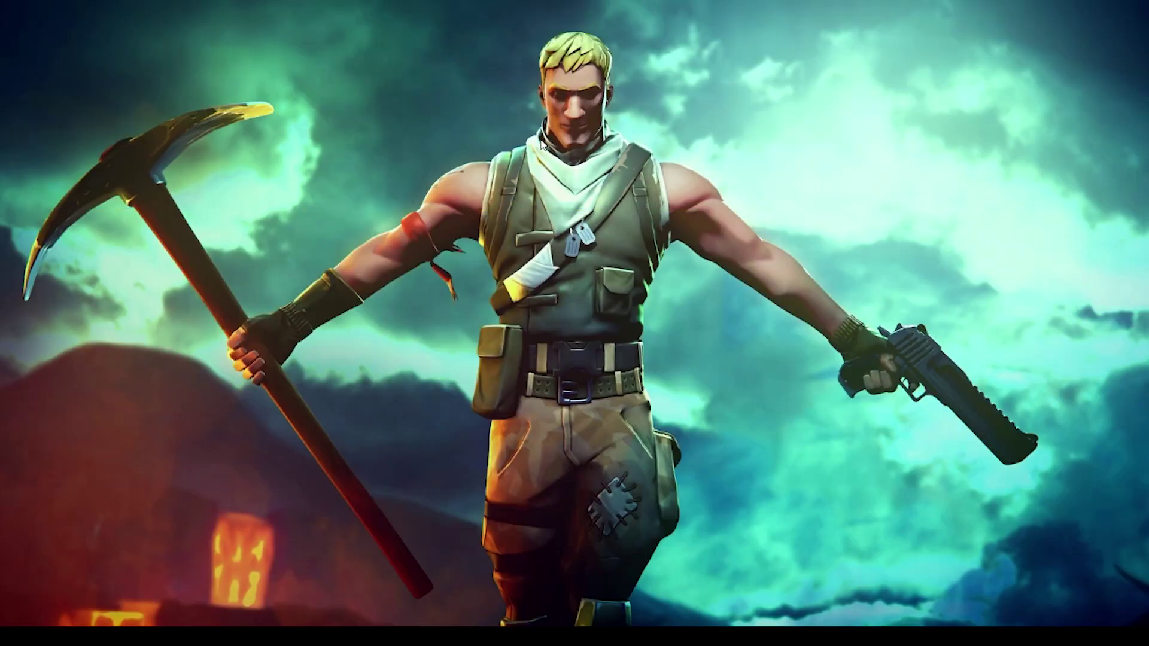
pyautogui.rightClick(539, 140)
pyautogui.click(572, 180)
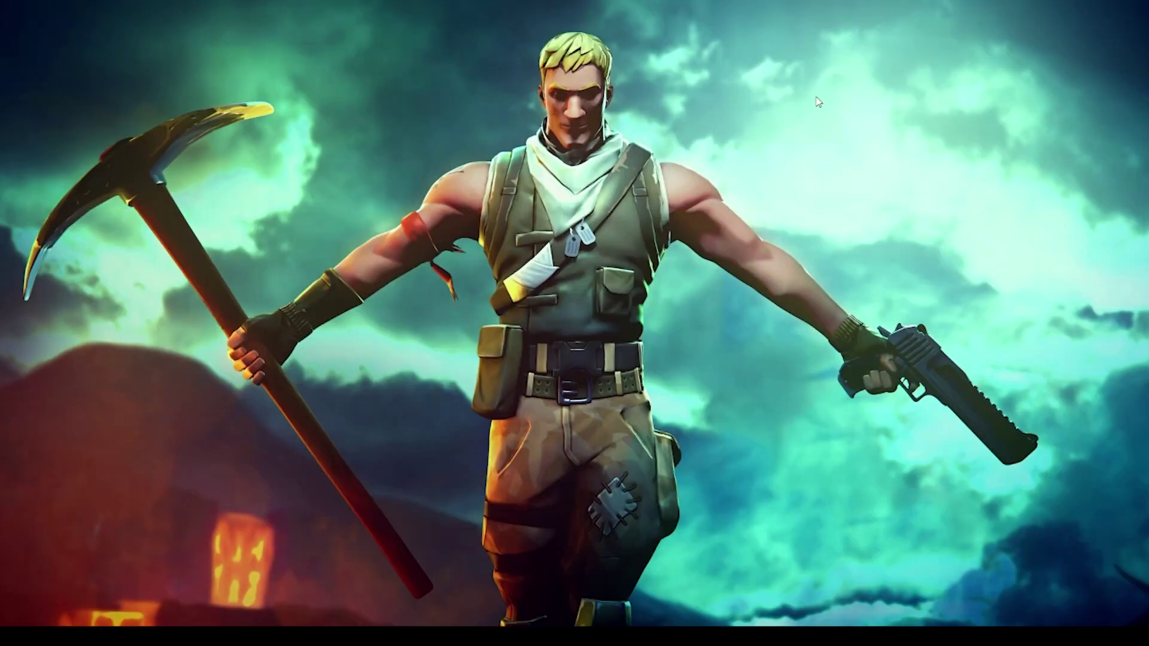